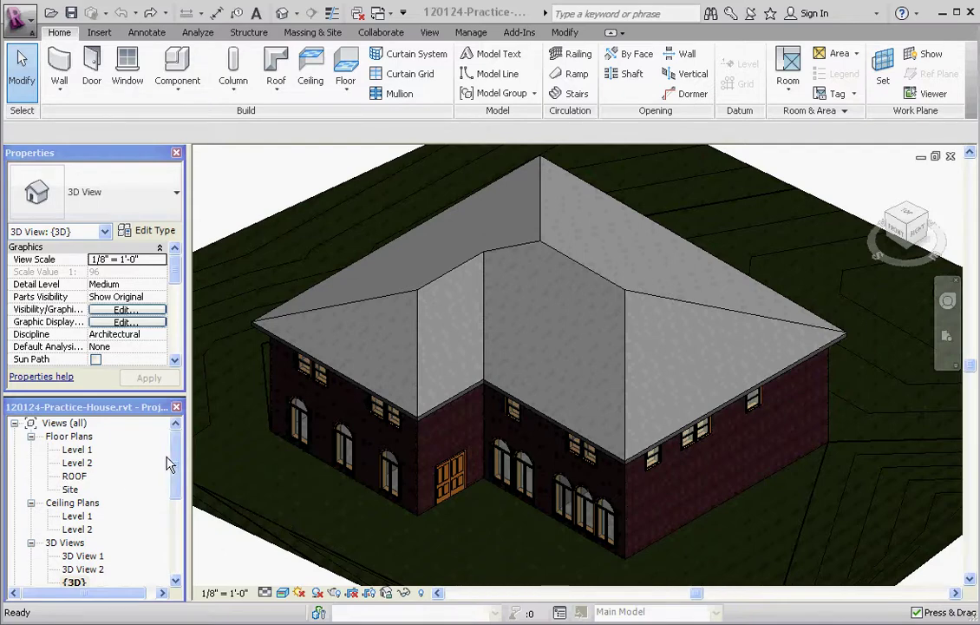
# - Open the South building elevation view
pyautogui.moveTo(178, 464); pyautogui.dragTo(179, 483)
pyautogui.scroll(-3, 177, 482)
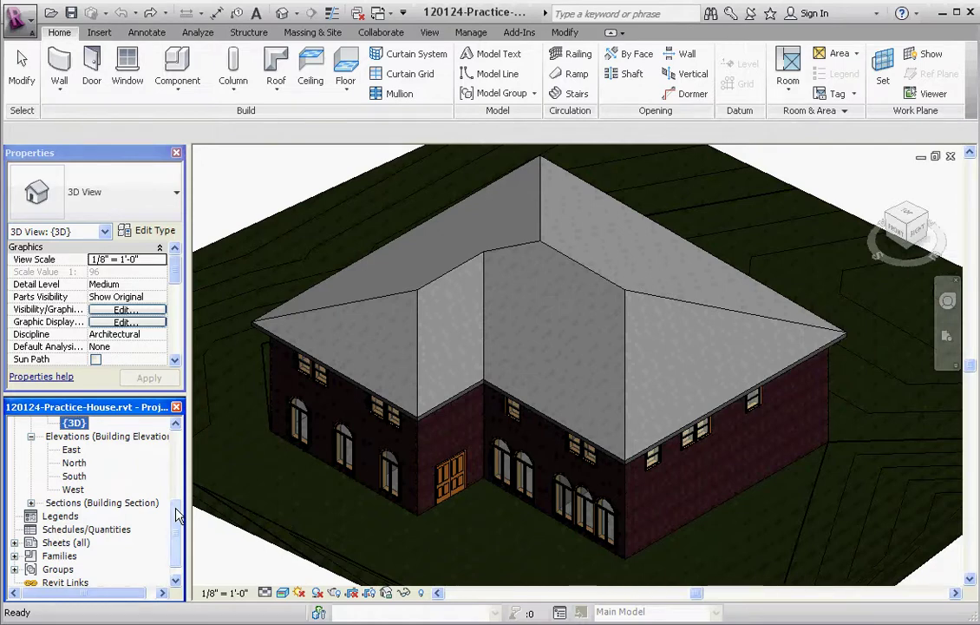
pyautogui.moveTo(178, 512)
pyautogui.mouseDown()
pyautogui.moveTo(152, 387)
pyautogui.moveTo(170, 492)
pyautogui.mouseUp()
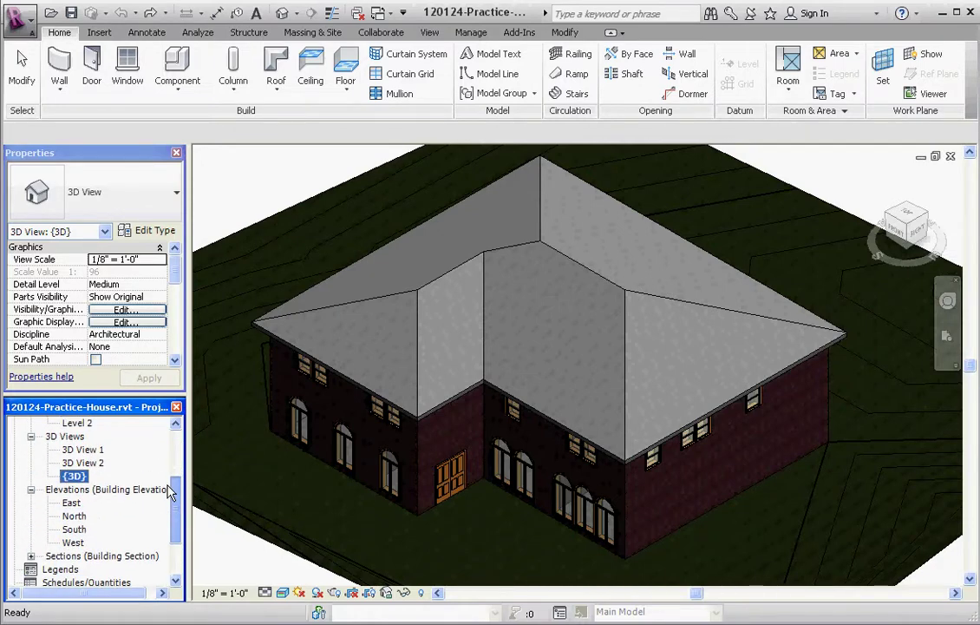
pyautogui.doubleClick(78, 532)
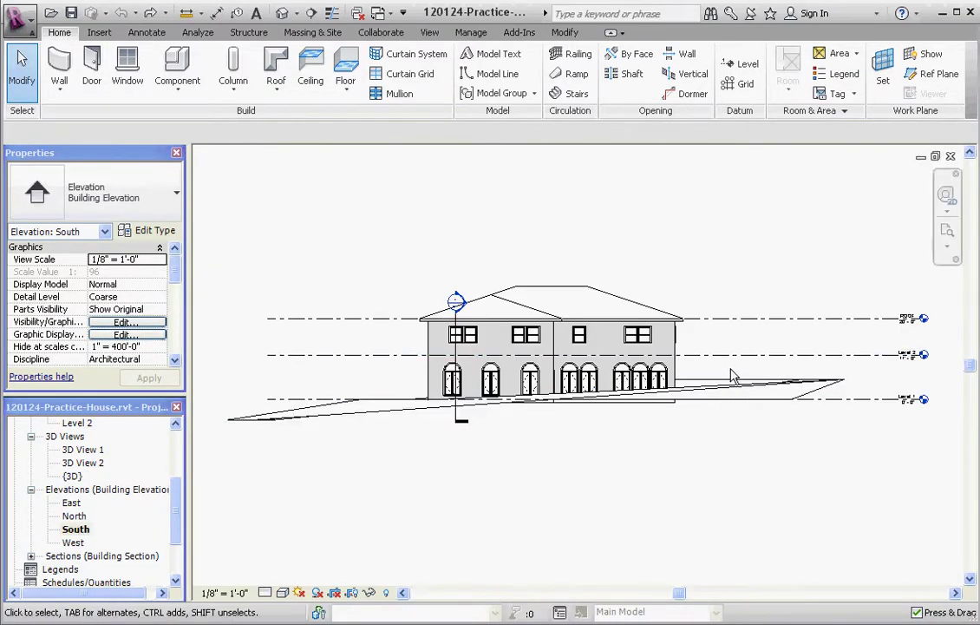
# - Shorten the level lines by moving their aligned level heads closer to the side of the house
pyautogui.scroll(1, 732, 375)
pyautogui.scroll(-2, 426, 390)
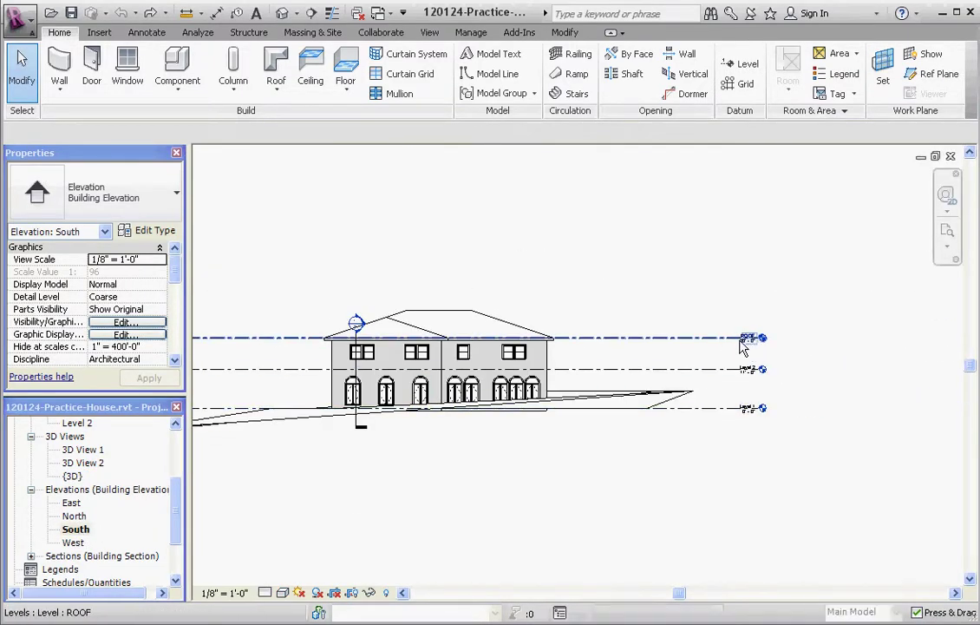
pyautogui.click(744, 347)
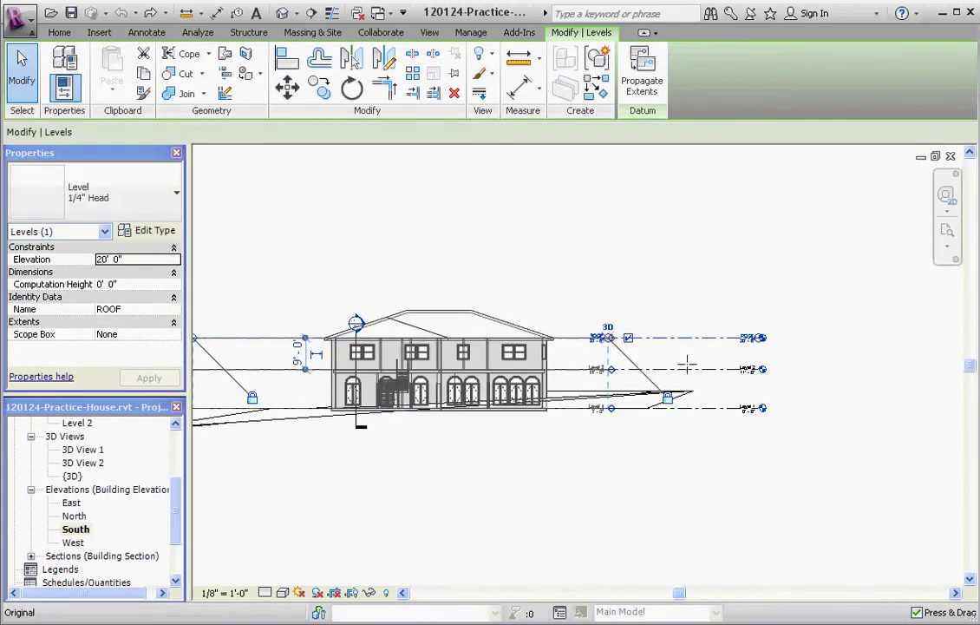
pyautogui.scroll(2, 611, 387)
pyautogui.click(584, 474)
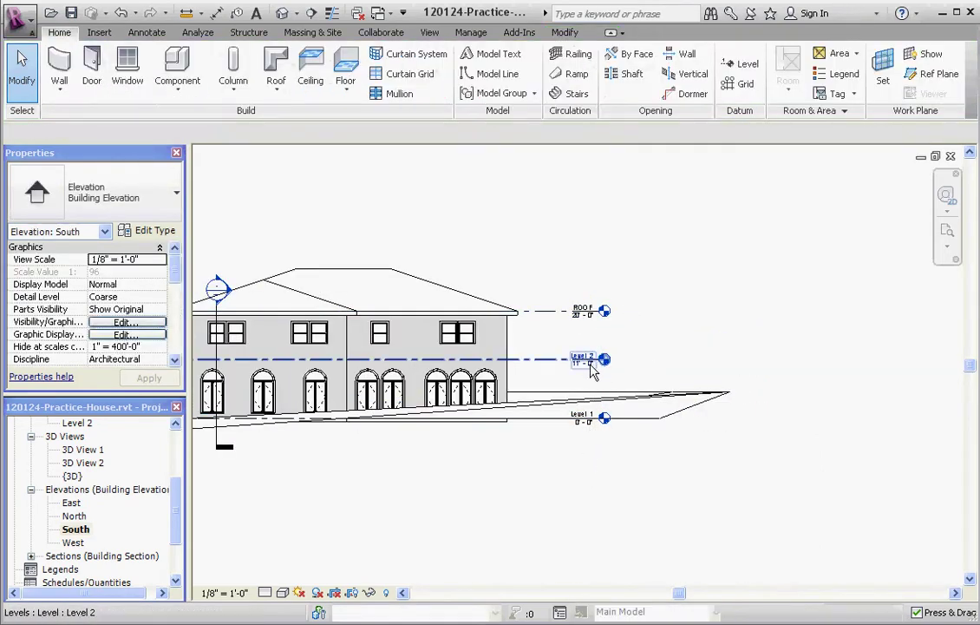
# - Copy the ROOF level straight up to an elevation of 29' - 0"
pyautogui.scroll(2, 590, 369)
pyautogui.scroll(-1, 573, 379)
pyautogui.scroll(1, 556, 387)
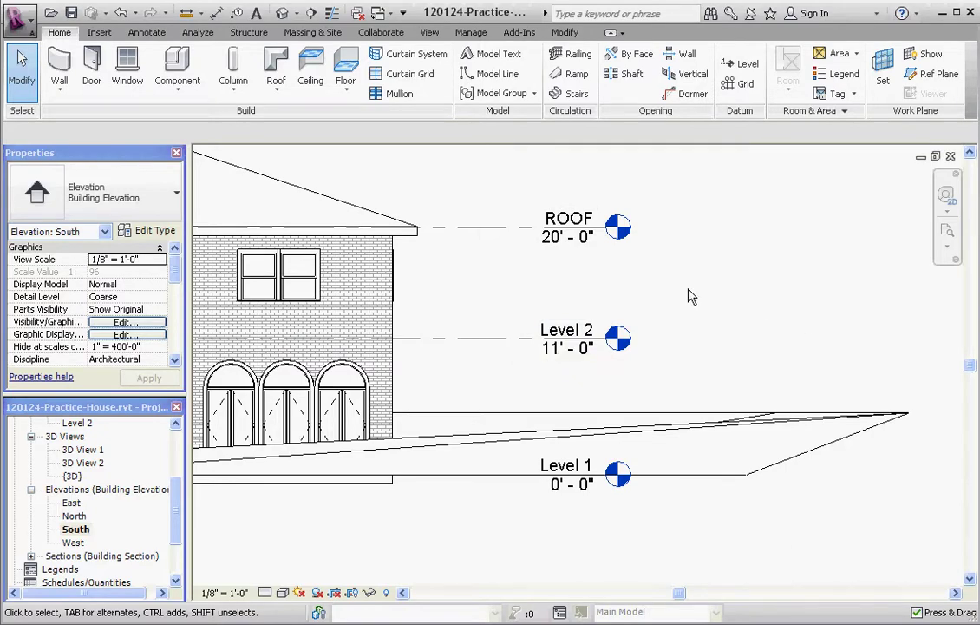
pyautogui.scroll(-2, 698, 326)
pyautogui.scroll(3, 537, 257)
pyautogui.scroll(2, 534, 312)
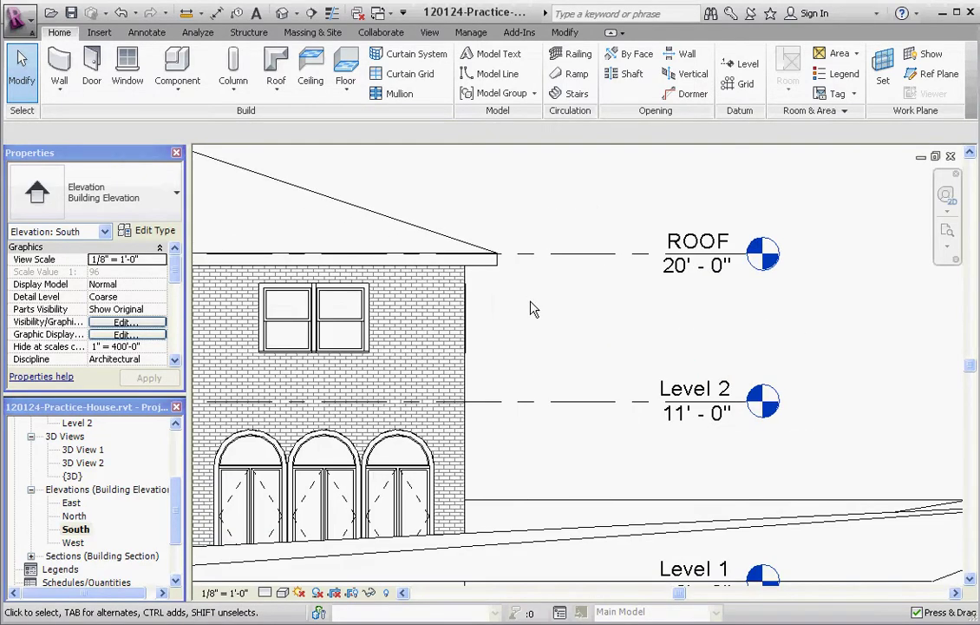
pyautogui.scroll(-2, 534, 309)
pyautogui.scroll(-1, 613, 249)
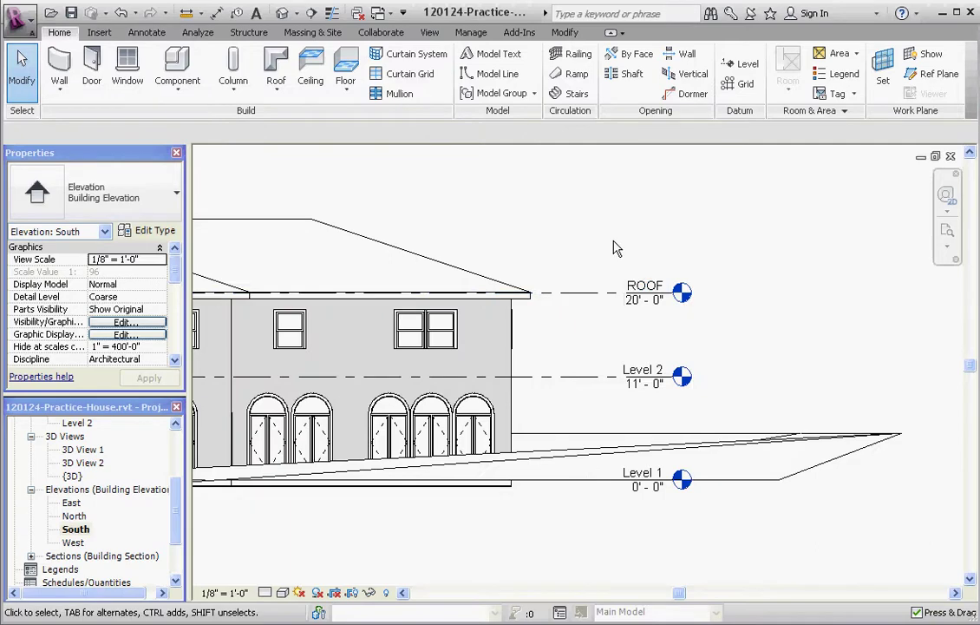
pyautogui.scroll(1, 614, 249)
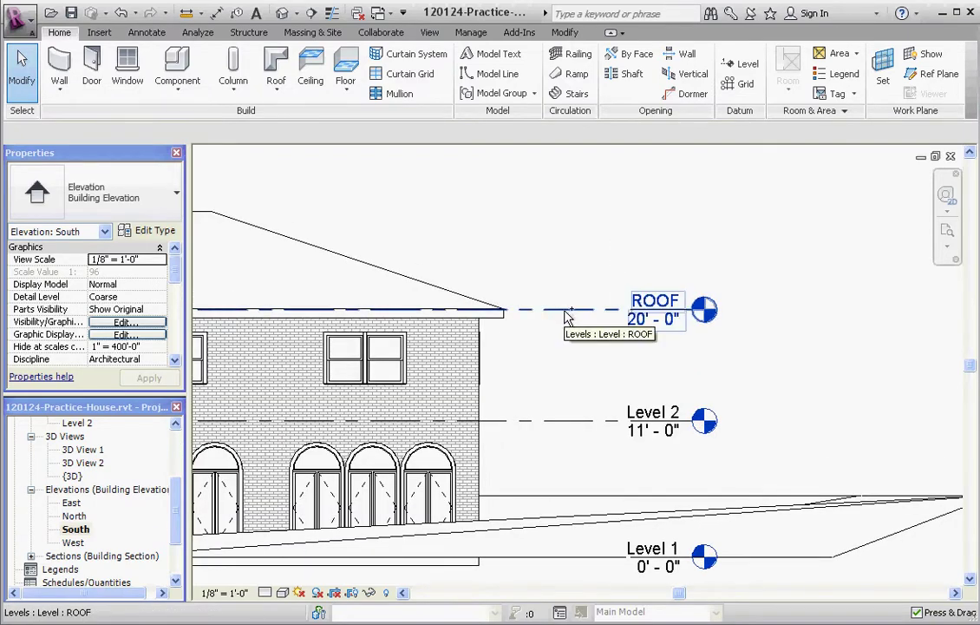
pyautogui.keyDown('ctrl'); pyautogui.moveTo(565, 311); pyautogui.dragTo(566, 204); pyautogui.keyUp('ctrl')
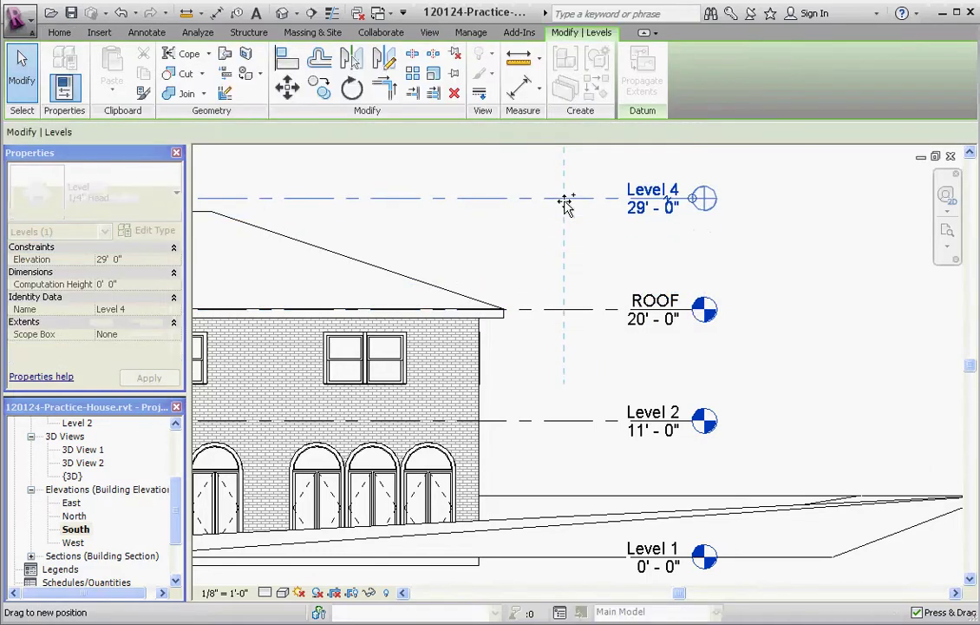
pyautogui.click(822, 352)
# - Rename the copied level above the roof as ROOF 2
pyautogui.click(644, 200)
pyautogui.click(646, 203)
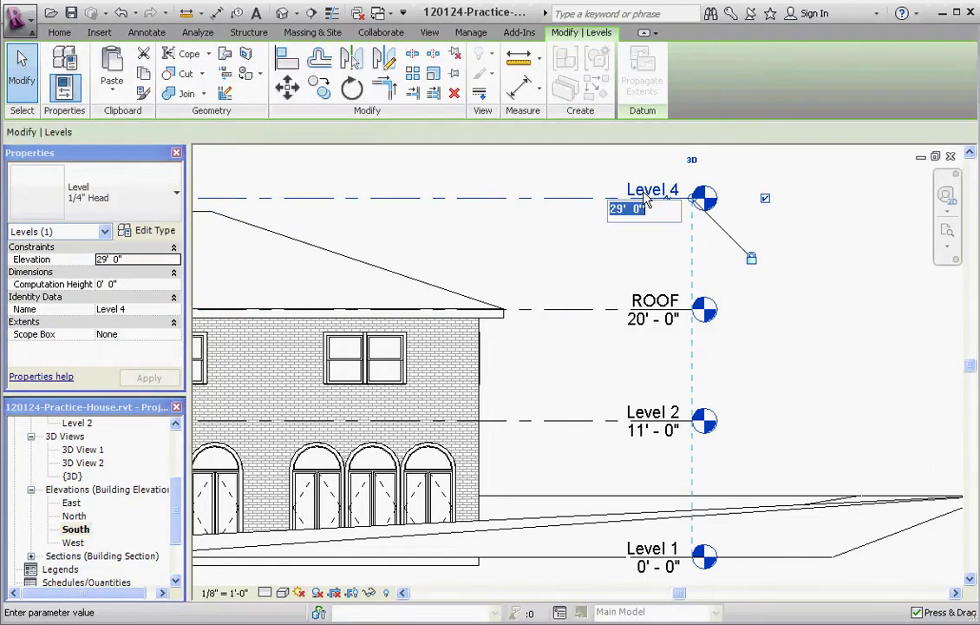
pyautogui.press('Escape')
pyautogui.click(648, 196)
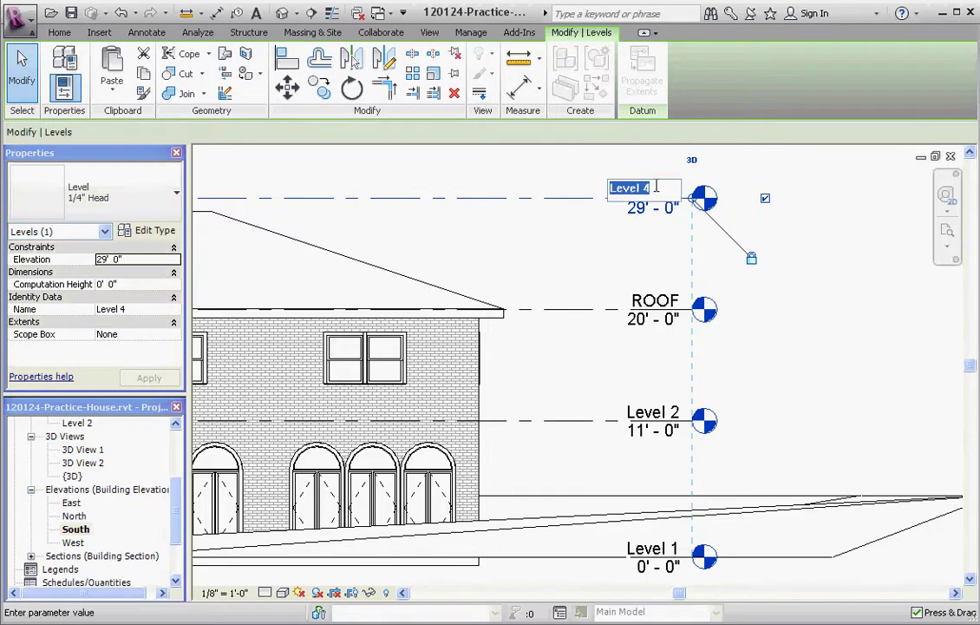
pyautogui.write('ROOF 2')
pyautogui.press('Return')
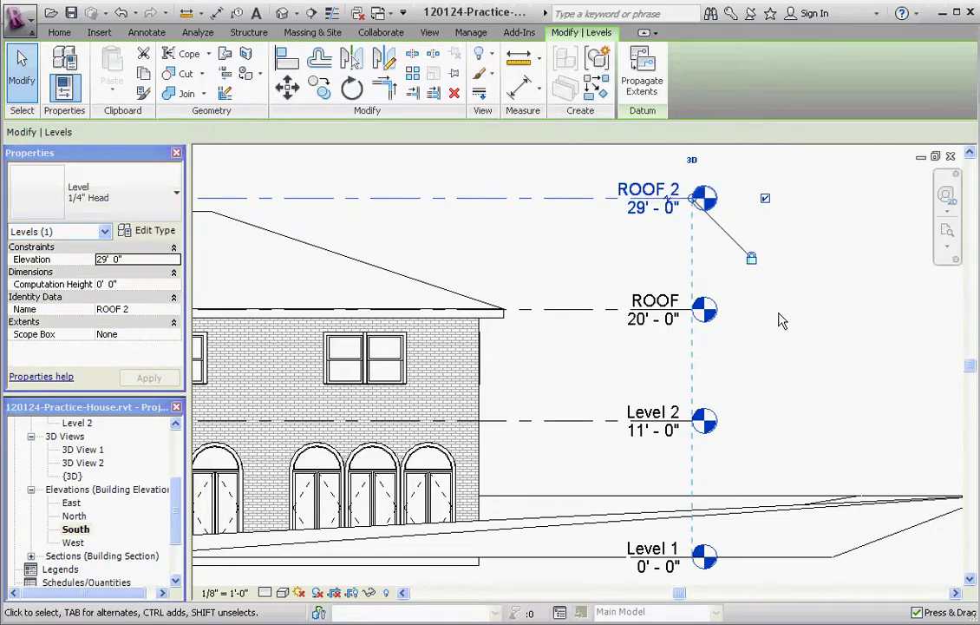
# - Set the ROOF 2 level's elevation to 30' - 0"
pyautogui.click(636, 212)
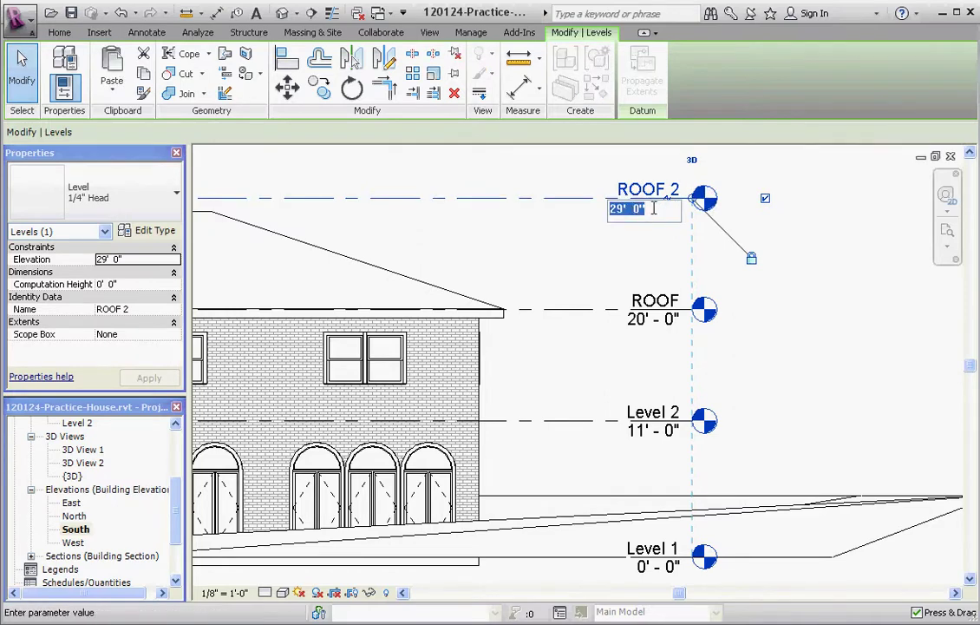
pyautogui.write('30')
pyautogui.press('Return')
pyautogui.click(838, 374)
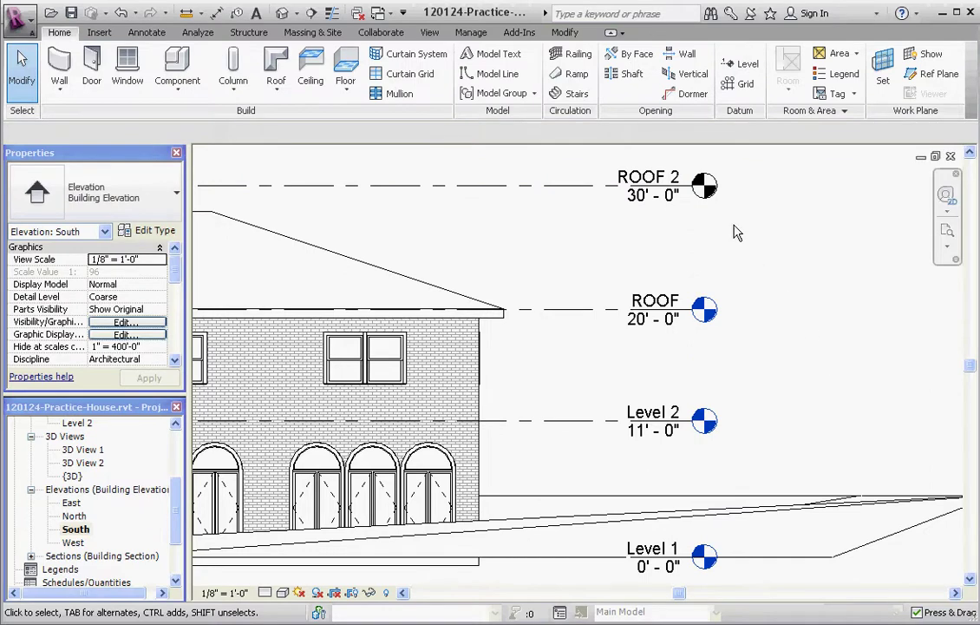
# - Move the aligned level heads slightly closer to the house using the ROOF 2 level's end
pyautogui.click(696, 190)
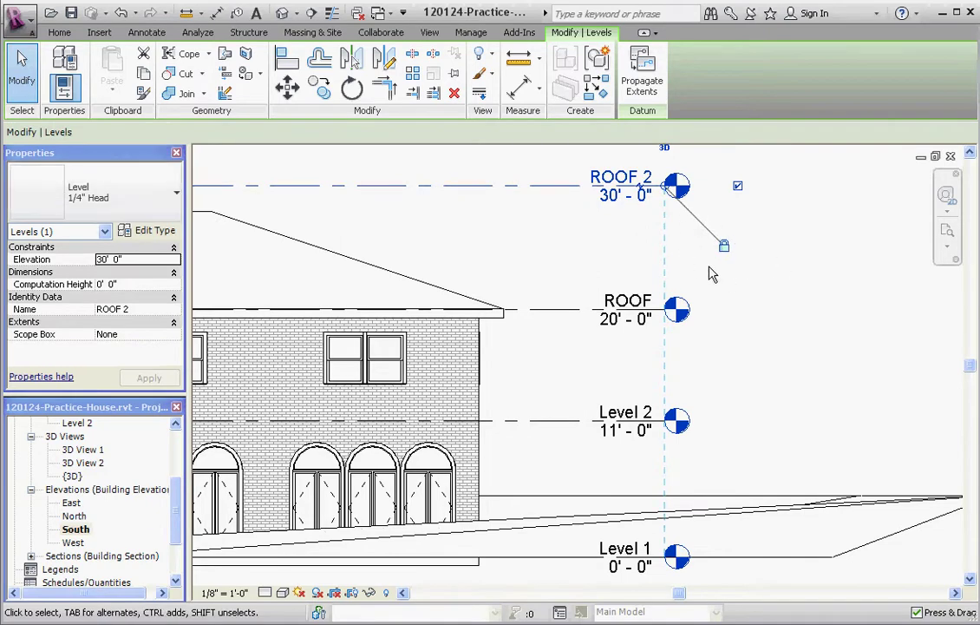
pyautogui.click(810, 315)
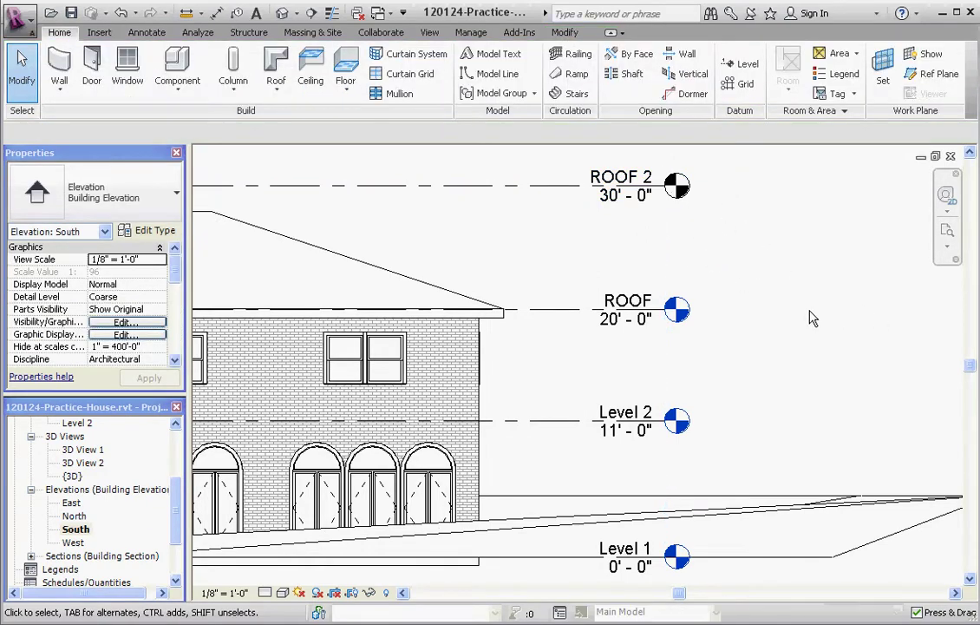
pyautogui.scroll(-2, 747, 314)
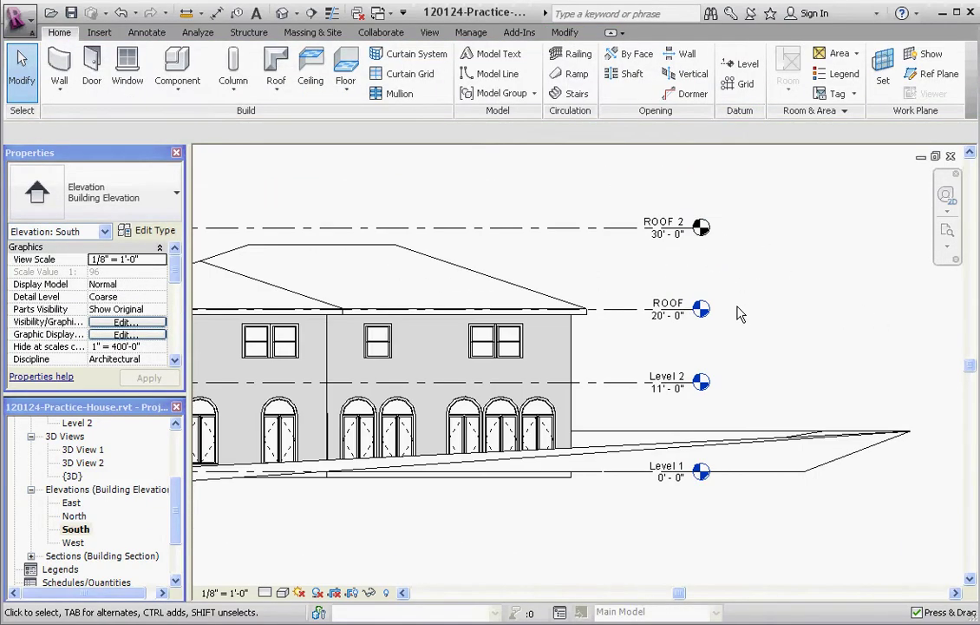
pyautogui.scroll(-1, 740, 314)
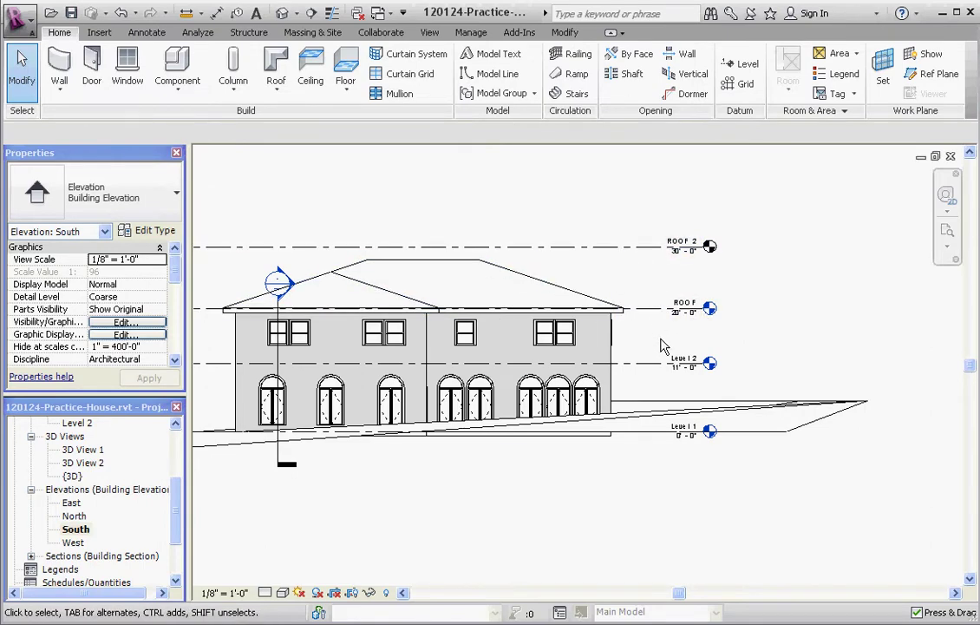
pyautogui.scroll(1, 661, 346)
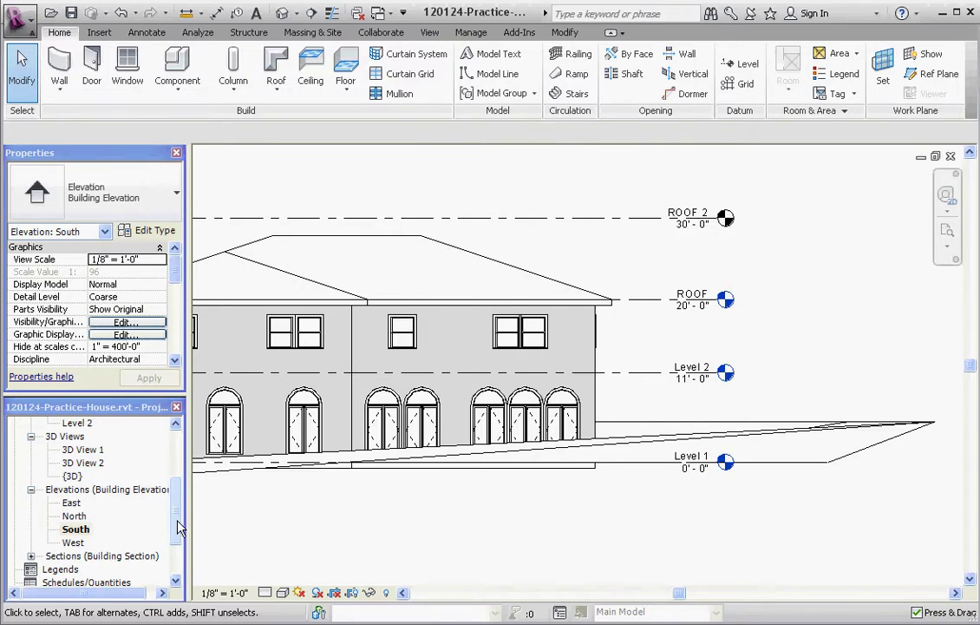
# - Open the Level 1 floor plan and start a roof by footprint, declining to move it to a higher level
pyautogui.moveTo(178, 527); pyautogui.dragTo(179, 476)
pyautogui.doubleClick(77, 450)
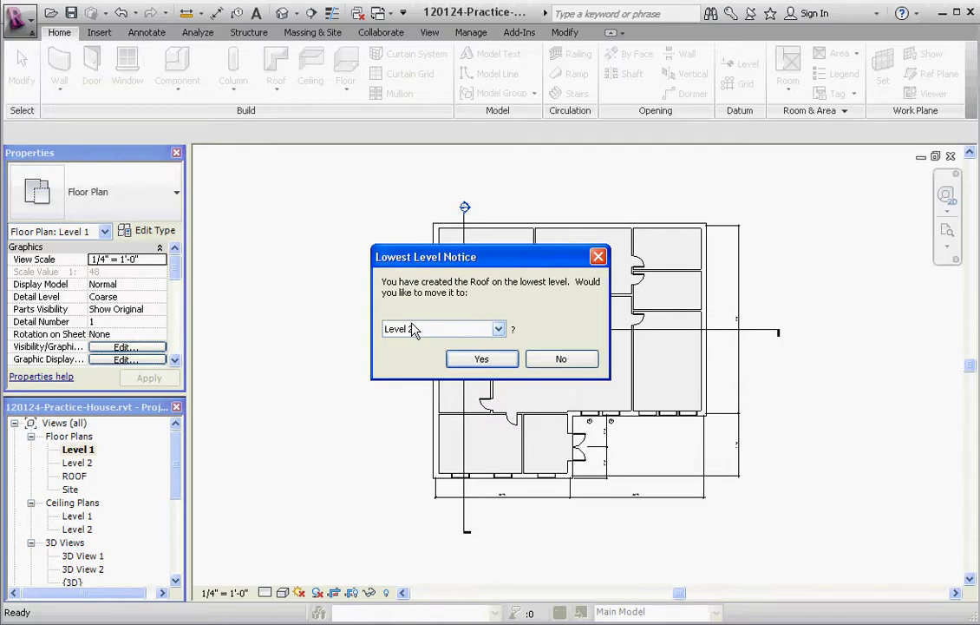
pyautogui.click(586, 367)
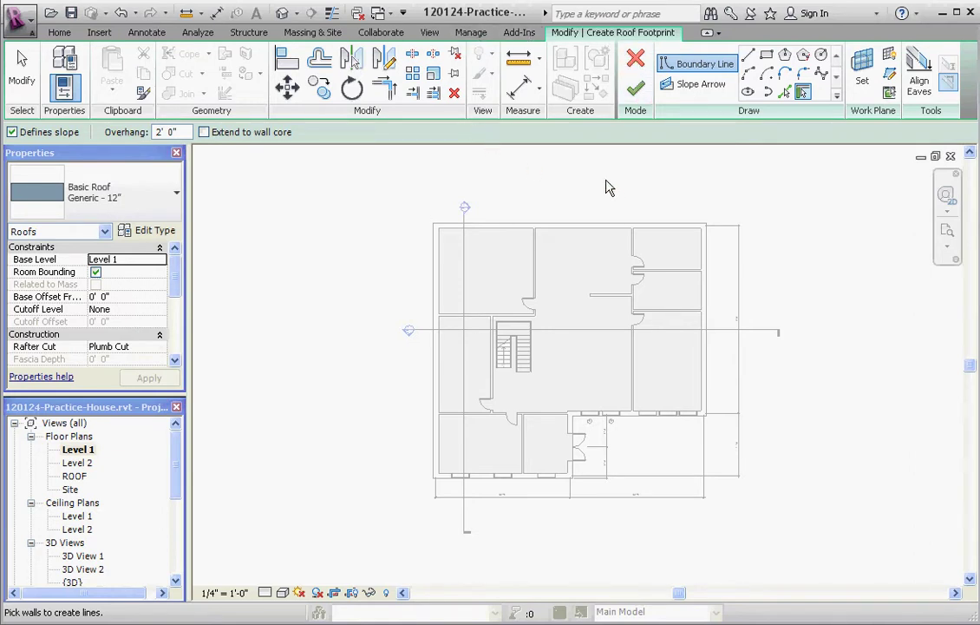
pyautogui.click(60, 33)
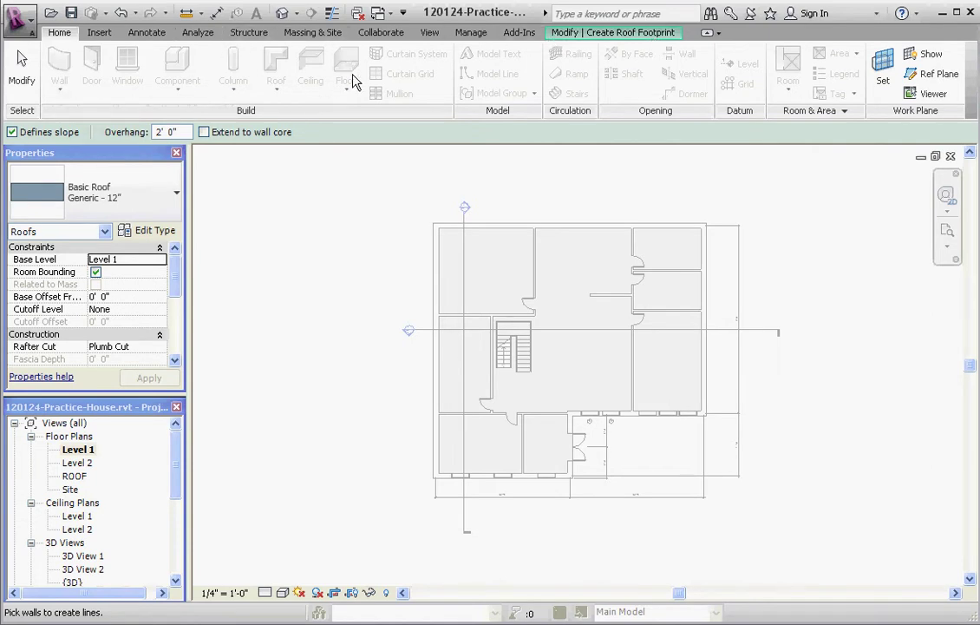
pyautogui.click(616, 36)
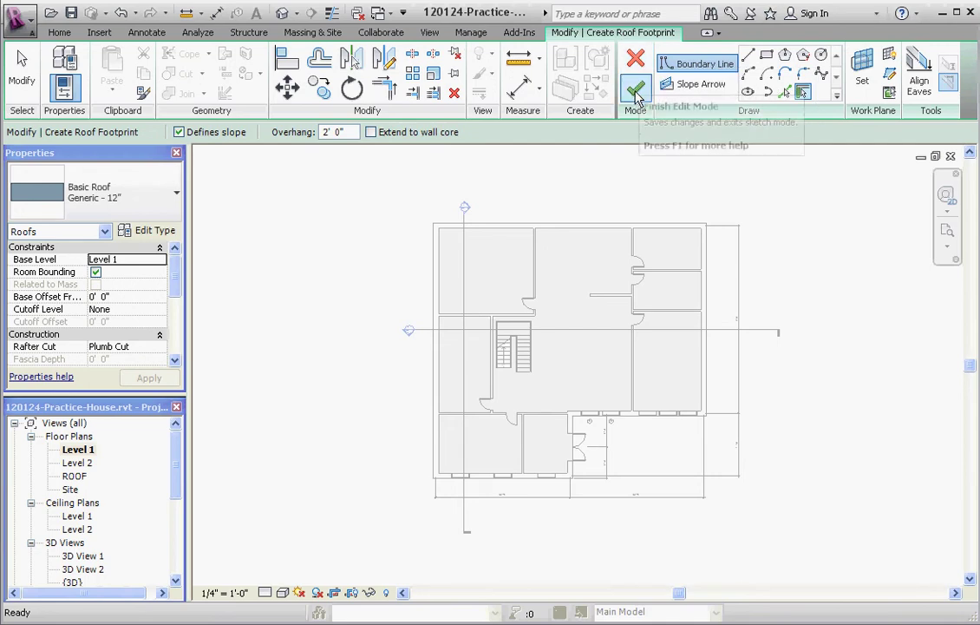